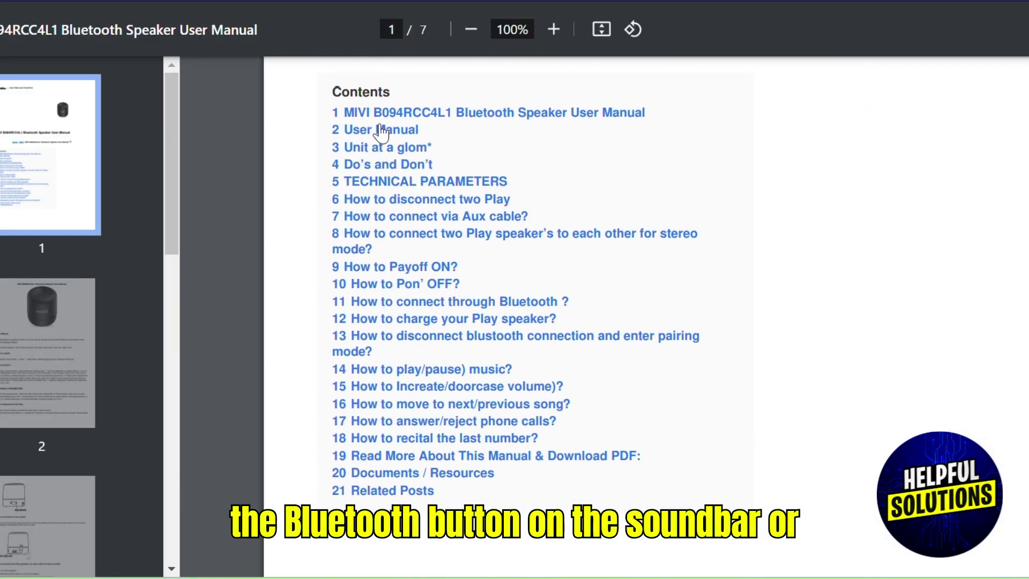
Jump to the User Manual section via the Contents list of the MIVI speaker manual PDF.
click(384, 133)
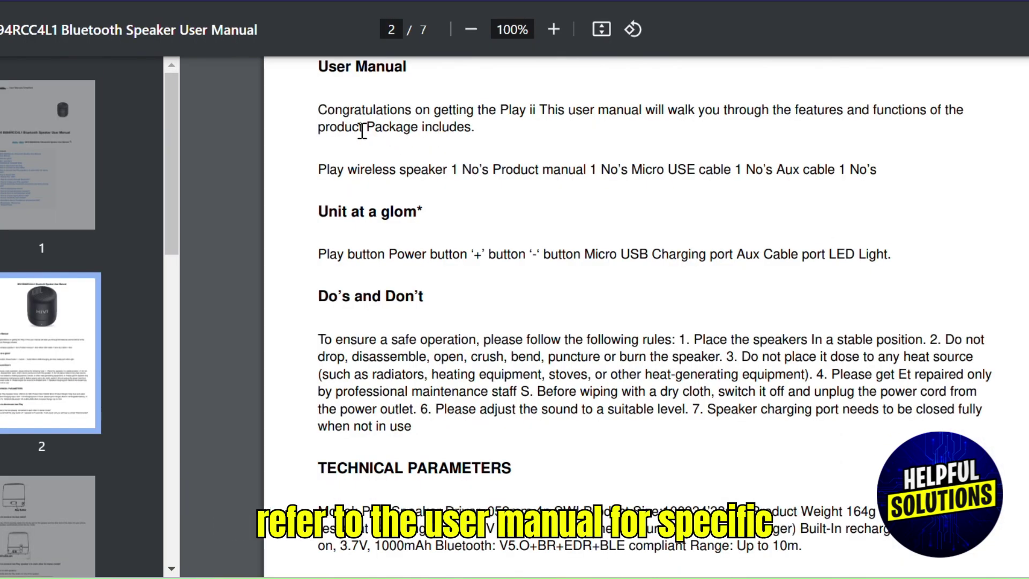
scroll(377, 224, down, 5)
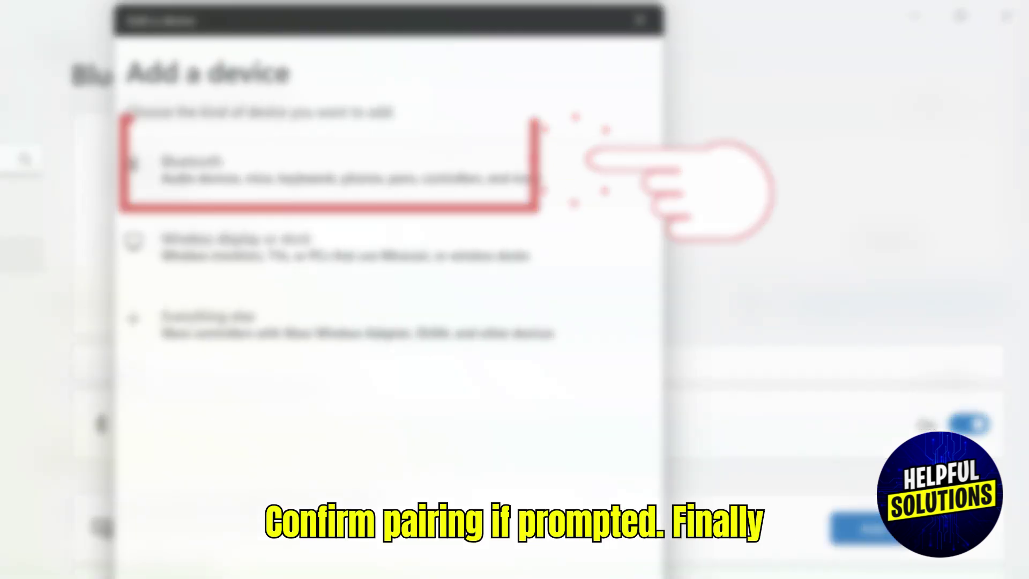
scroll(298, 117, down, 2)
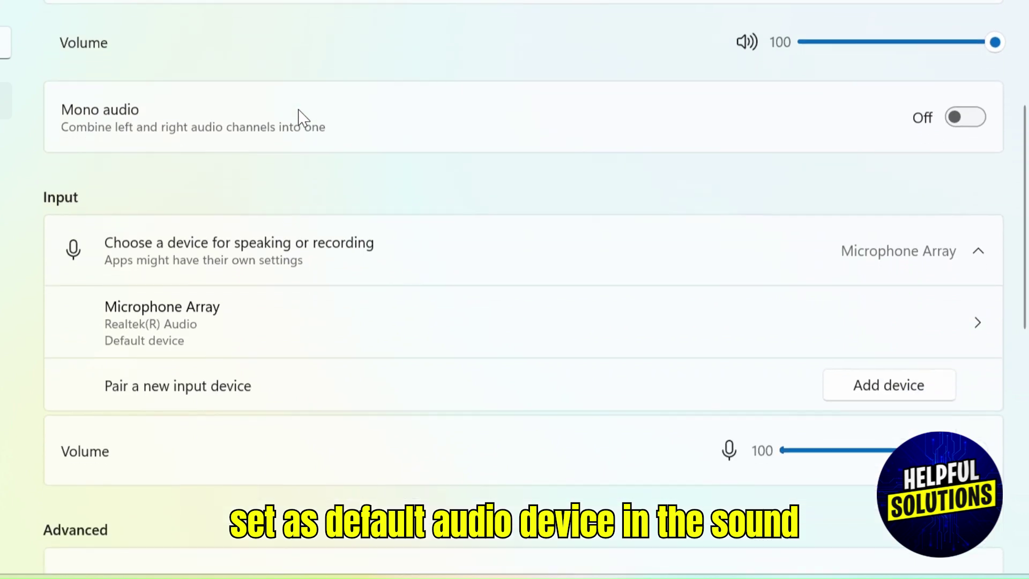